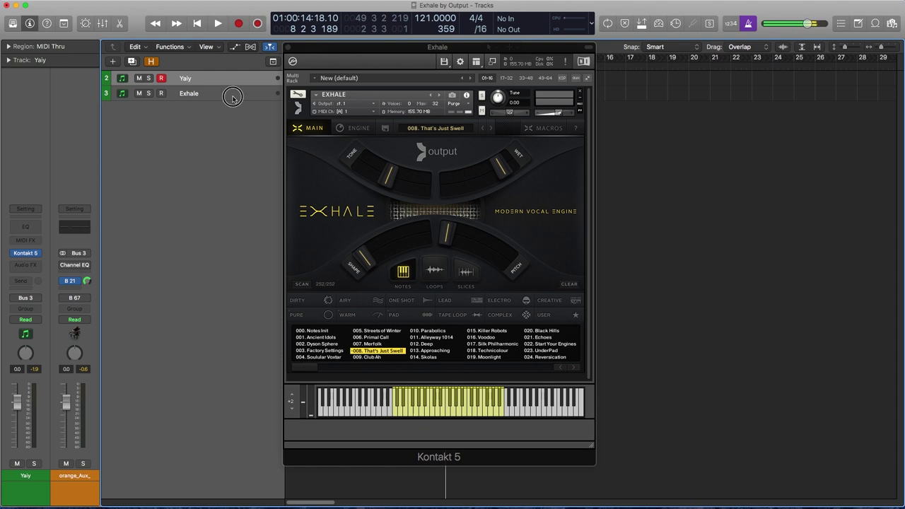
Select the Exhale track, sweep the Tone and Wet macros, and load preset 022. Start Your Engines.
left_click(232, 98)
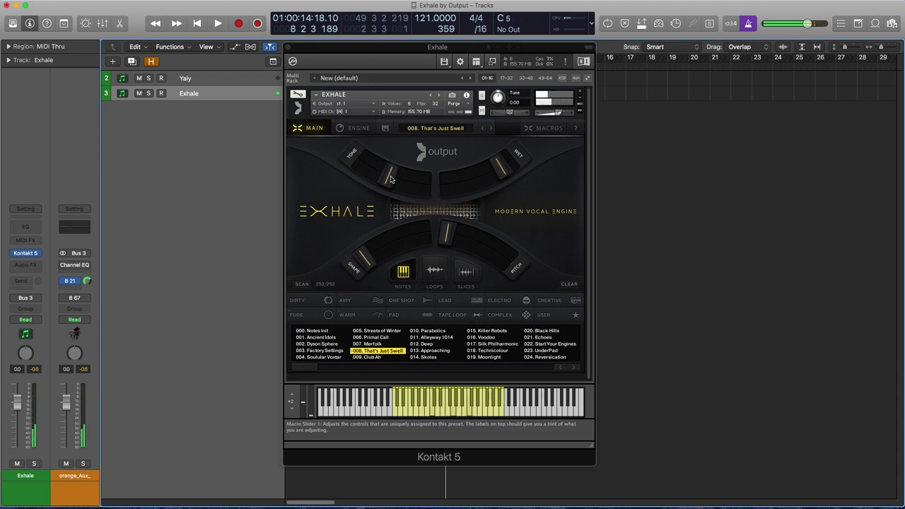
left_click_drag(391, 179, 456, 181)
left_click_drag(447, 232, 498, 250)
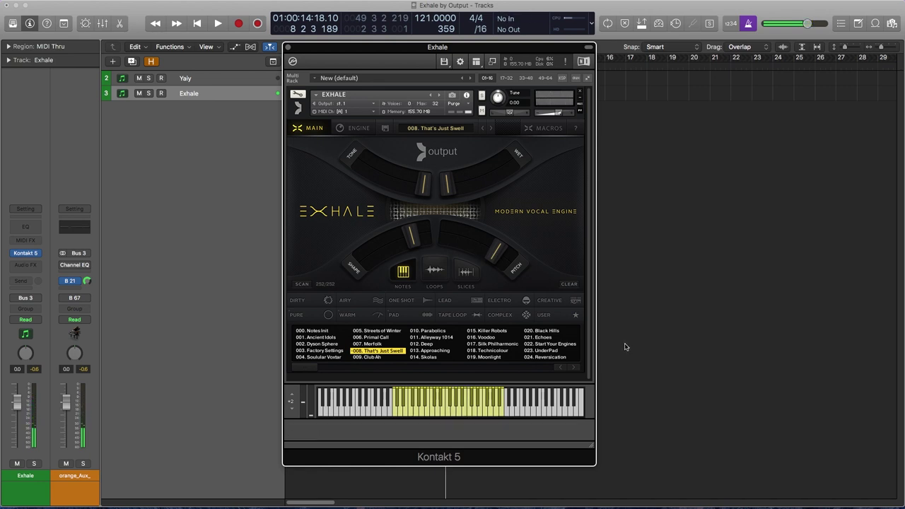
left_click(546, 344)
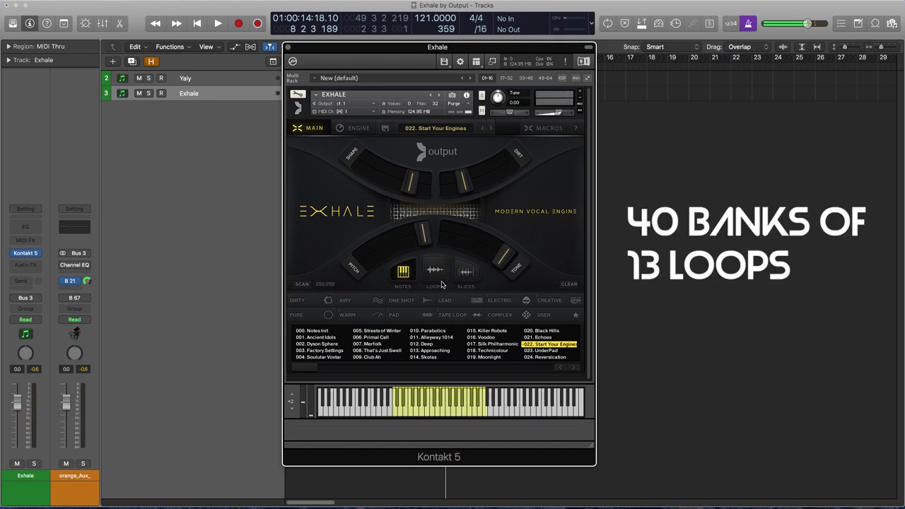
Load loop preset 001. Bangers and push its Filter, Reverb, Talk and Motion macros, easing Filter back.
left_click(436, 271)
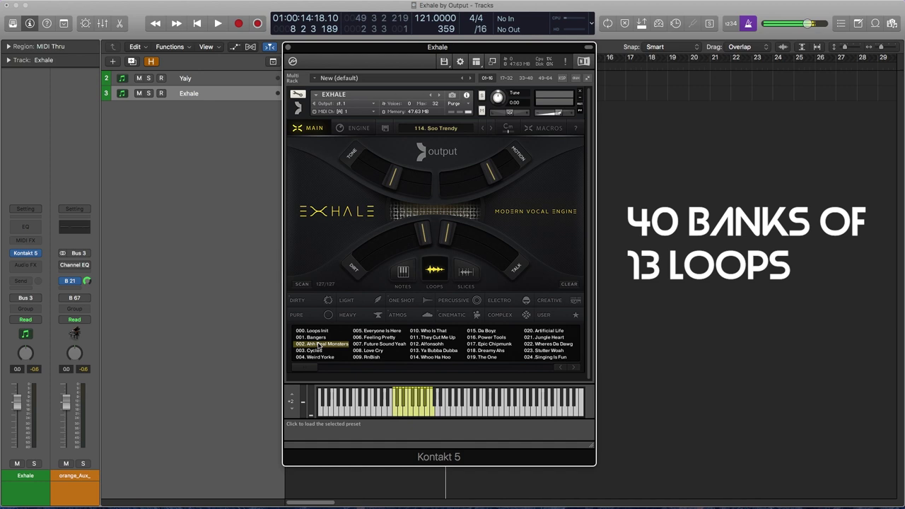
left_click(324, 340)
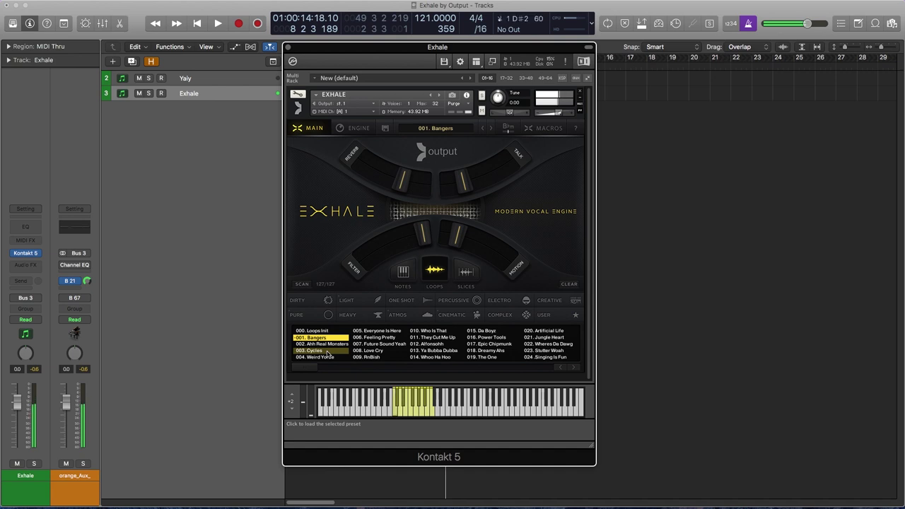
left_click_drag(422, 236, 352, 267)
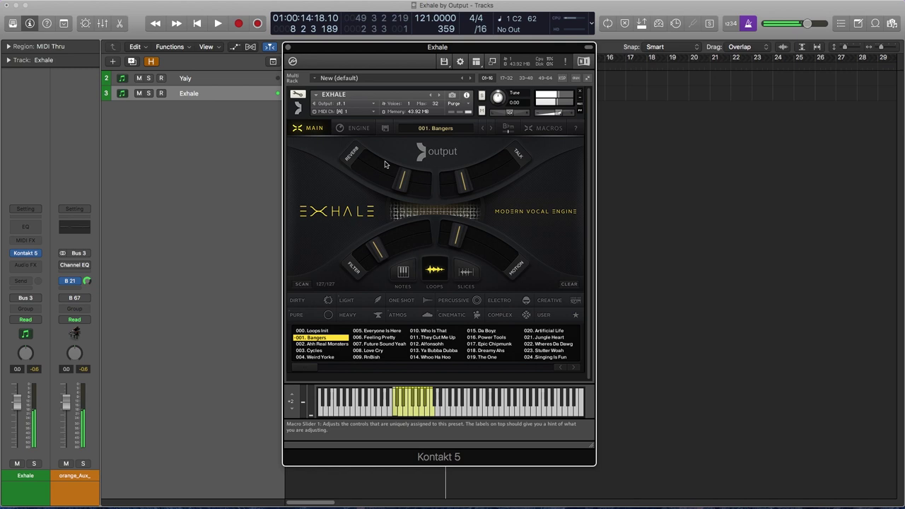
left_click_drag(403, 181, 353, 165)
left_click_drag(470, 183, 510, 164)
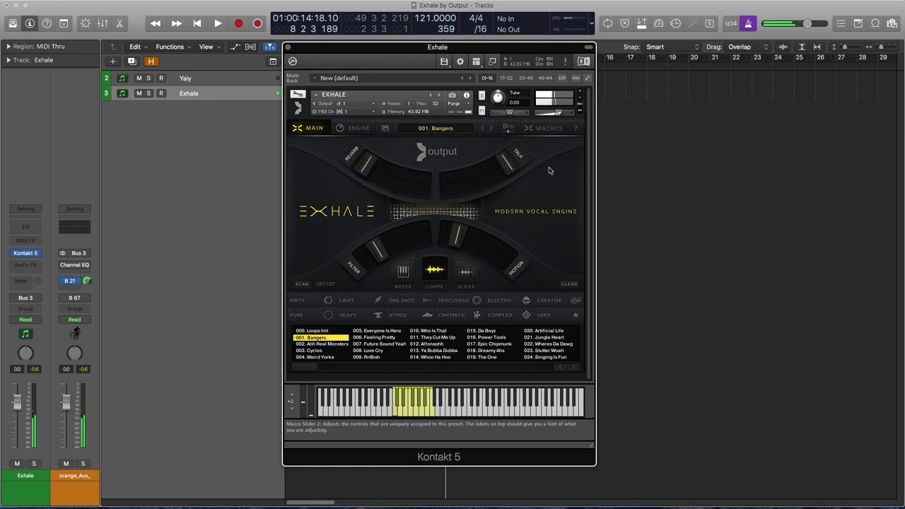
left_click_drag(465, 235, 512, 275)
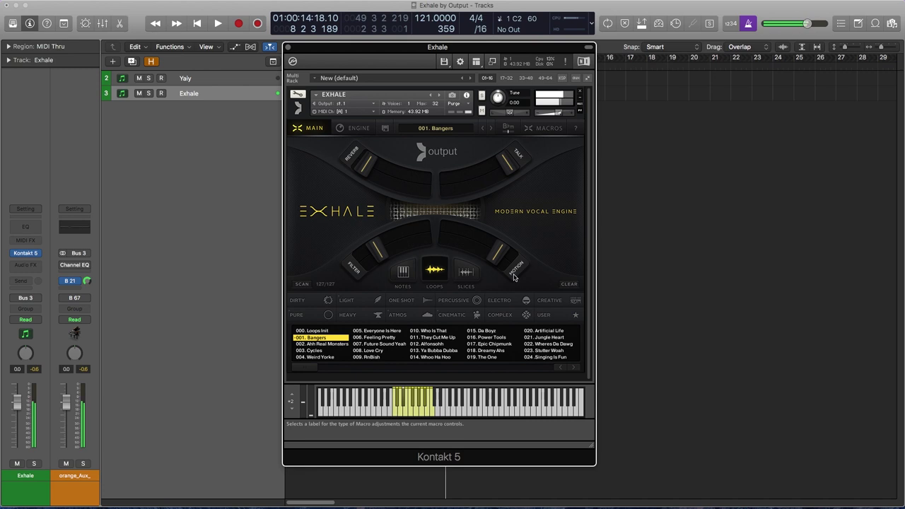
left_click_drag(374, 253, 480, 240)
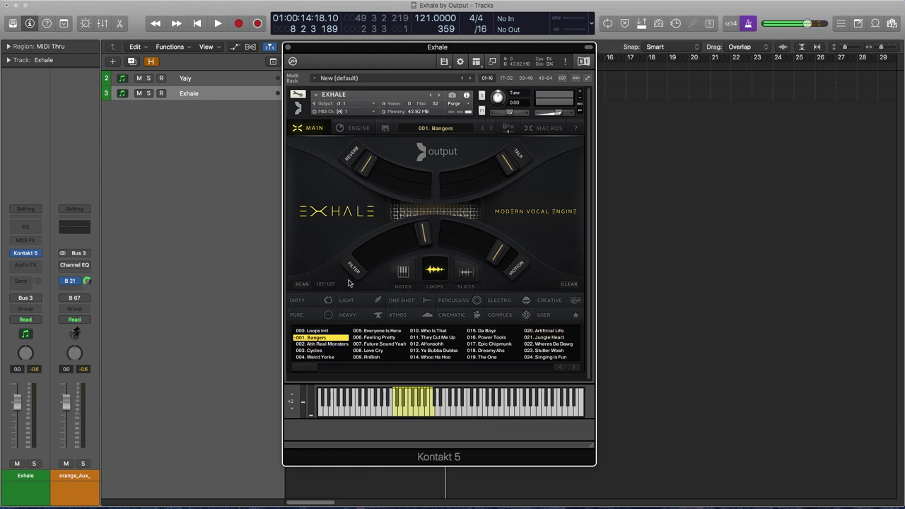
Filter loop presets by PURE and ELECTRO, audition 052. Perky Vocals, then load 075. Club 87.
left_click(314, 316)
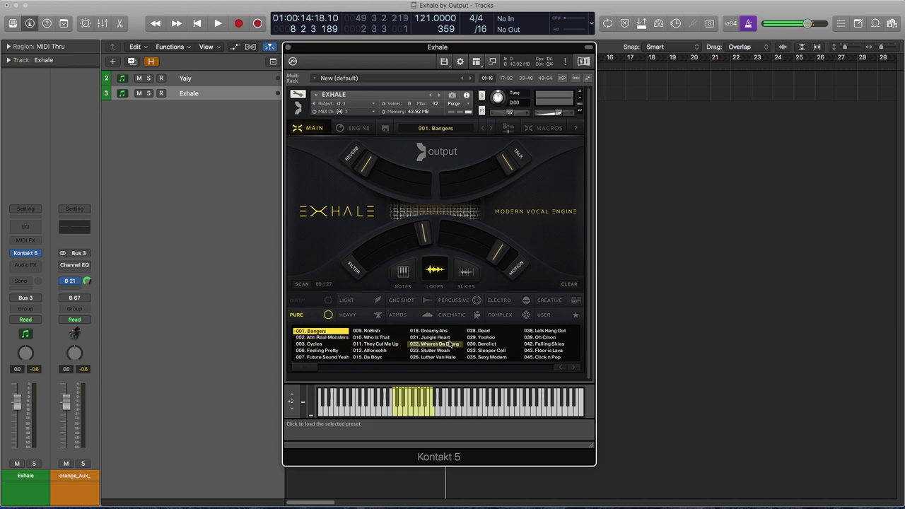
left_click(500, 301)
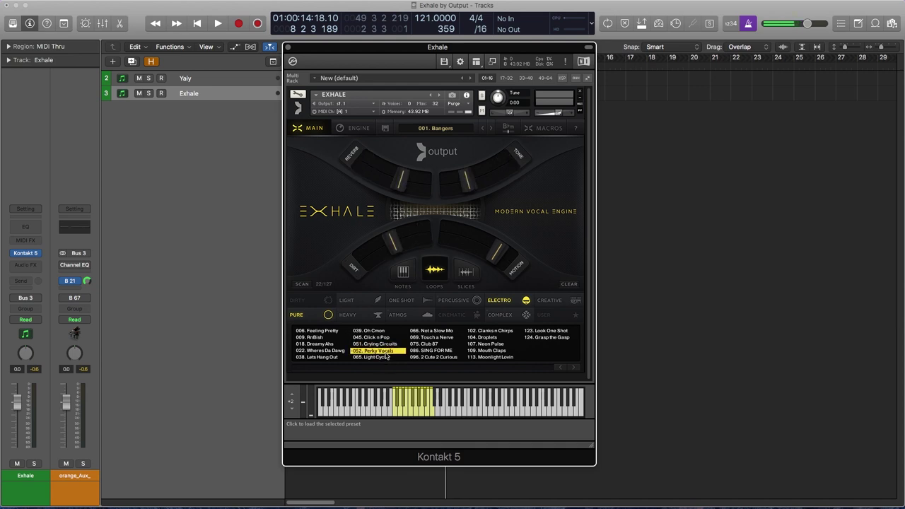
left_click(380, 352)
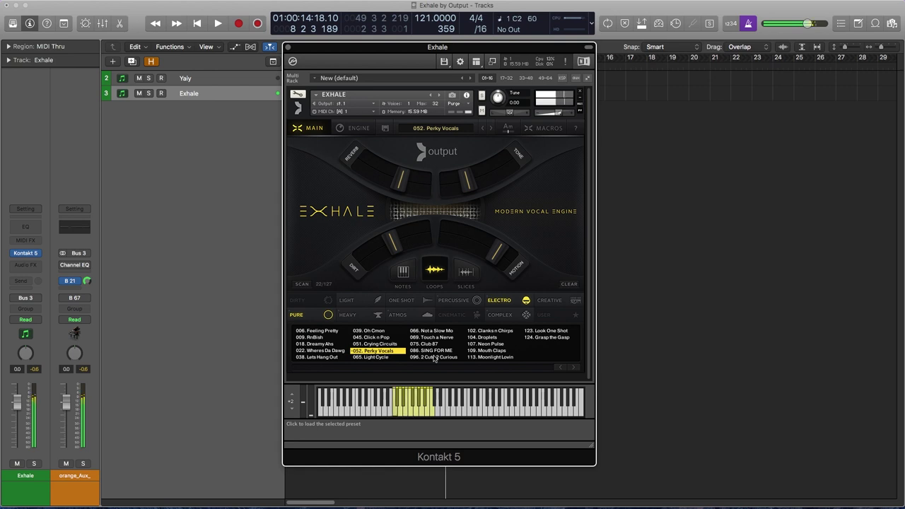
left_click(434, 345)
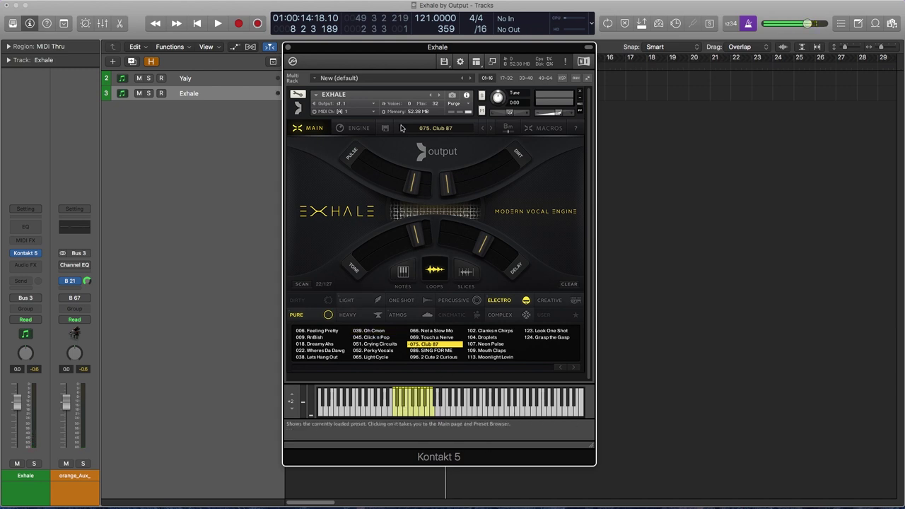
On the Engine page, retune the source sample, turn on Reverse Loop and move the sample start later.
left_click(365, 128)
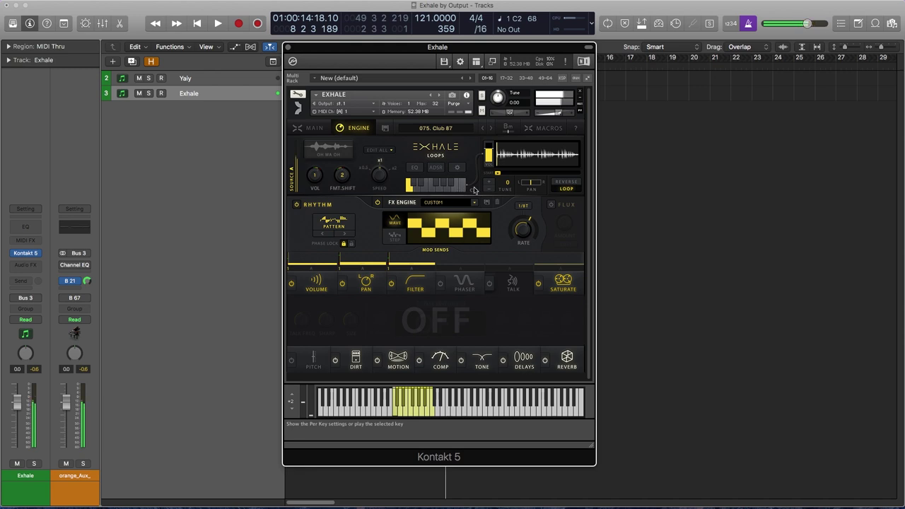
mouse_move(505, 185)
left_mouse_down()
mouse_move(508, 257)
mouse_move(517, 188)
left_mouse_up()
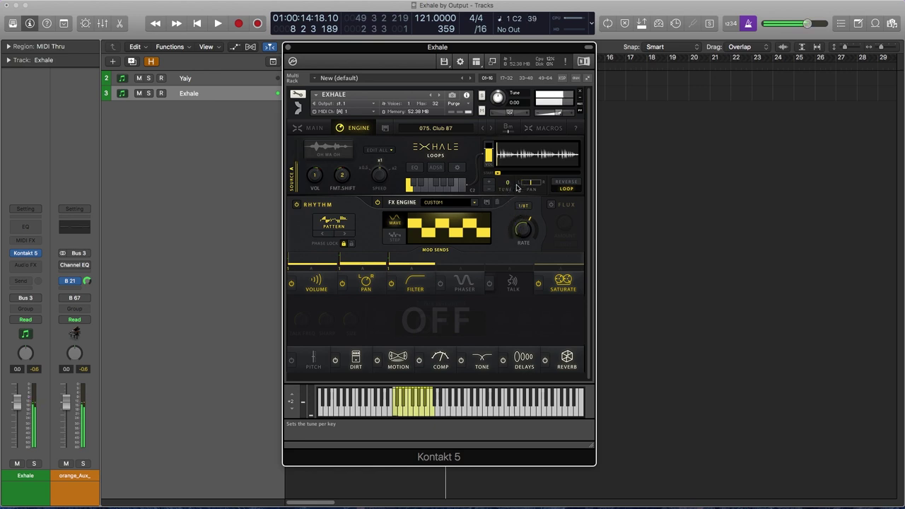
left_click(573, 186)
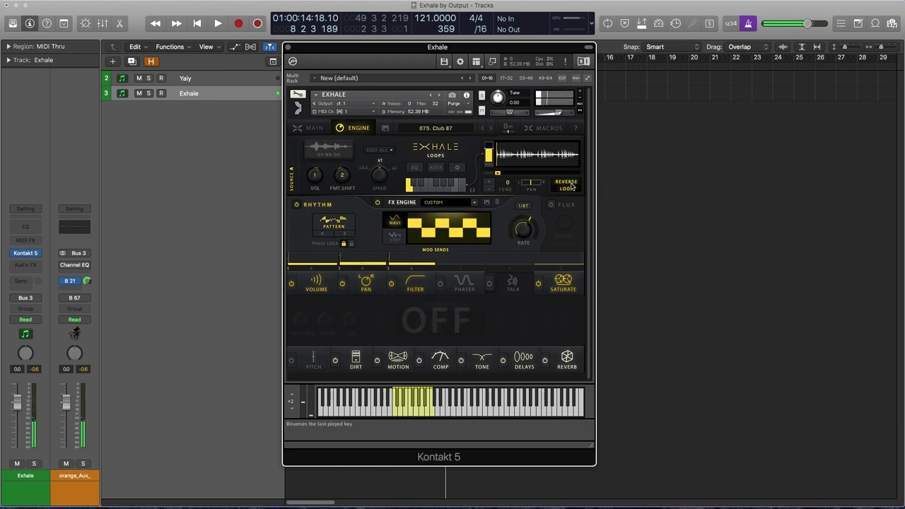
left_click(498, 174)
mouse_move(498, 174)
left_mouse_down()
mouse_move(588, 174)
mouse_move(407, 173)
left_mouse_up()
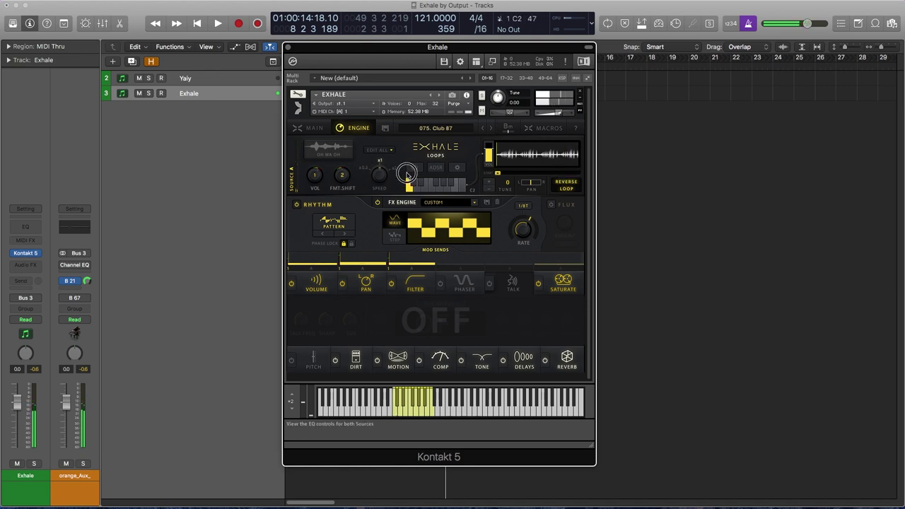
Choose E m from the key menu beside the preset name.
left_click(509, 128)
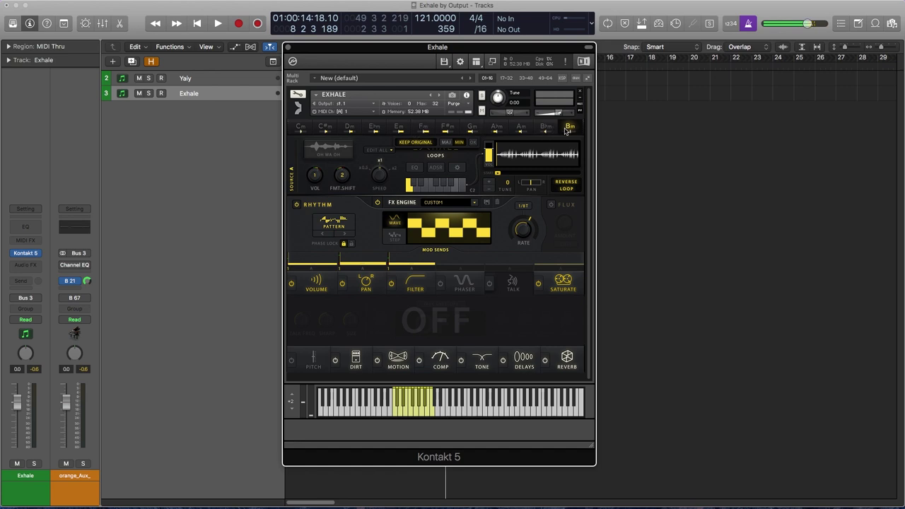
left_click(400, 128)
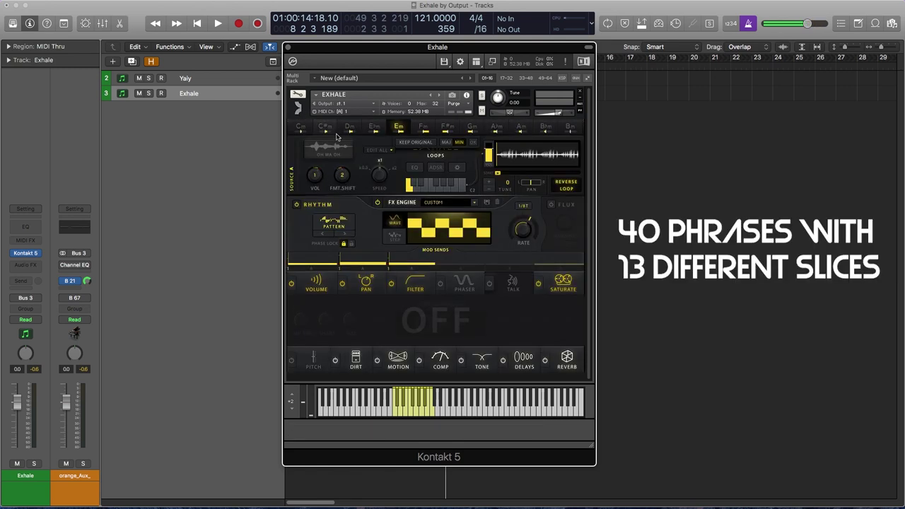
Switch the preset browser to slice presets, discarding the current edits.
left_click(473, 142)
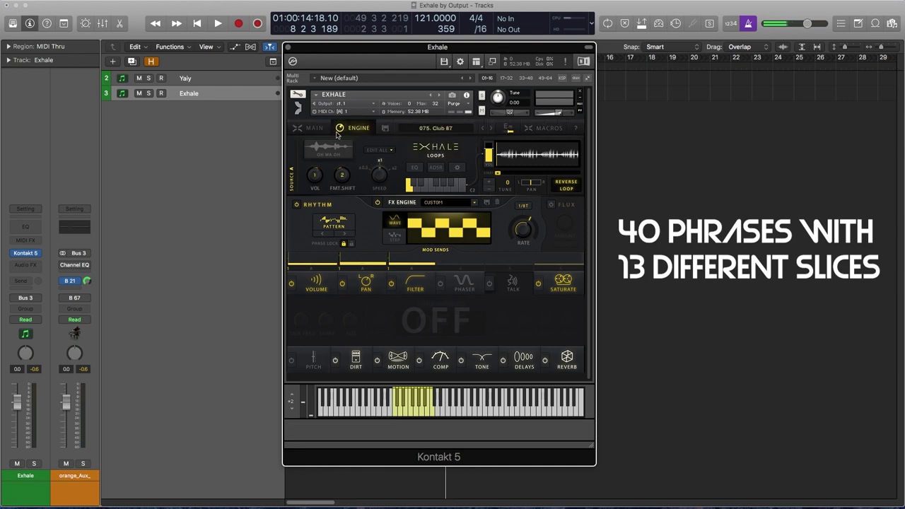
left_click(488, 337)
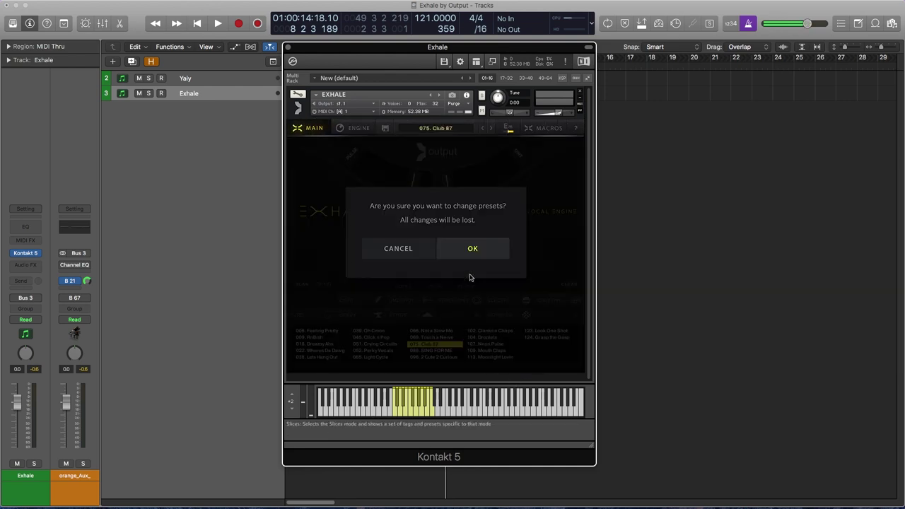
left_click(485, 247)
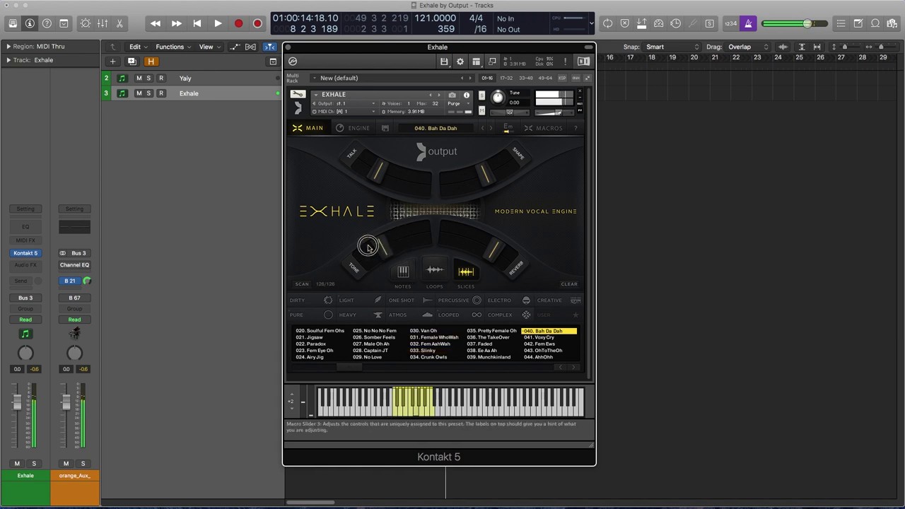
Adjust the Bah Da Dah macros, bringing Talk near centre and Reverb fully down.
left_click_drag(357, 256, 403, 241)
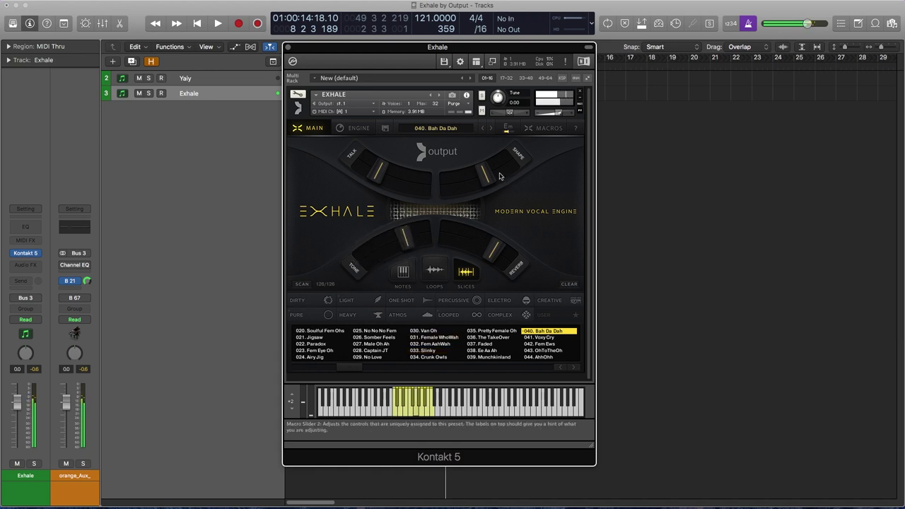
left_click_drag(488, 173, 434, 184)
left_click_drag(374, 171, 428, 180)
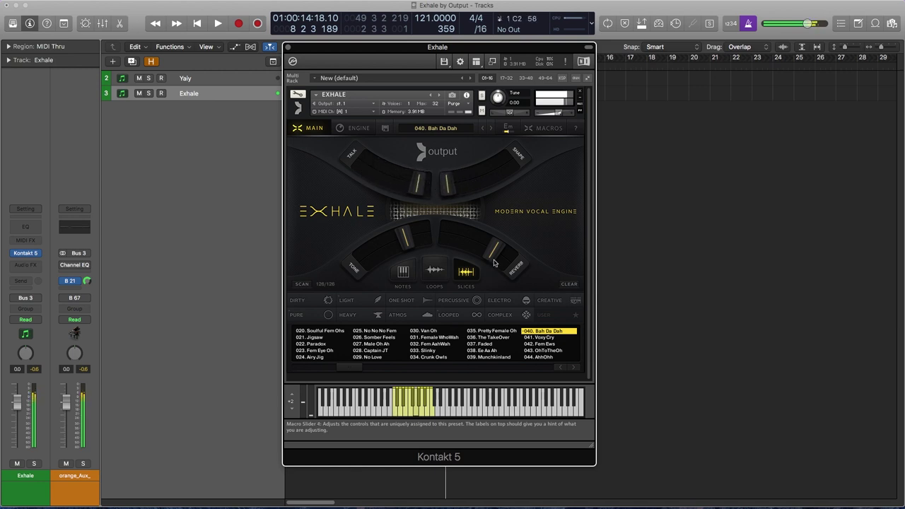
left_click_drag(493, 263, 415, 239)
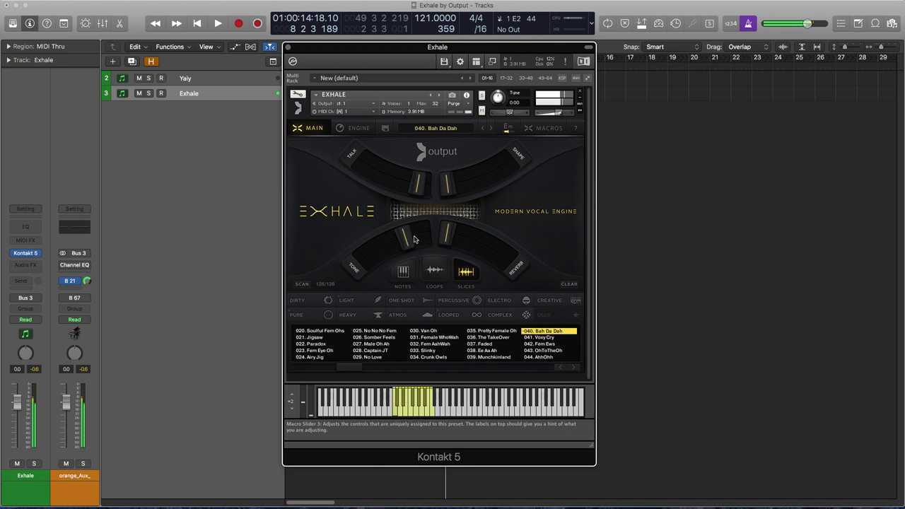
Load 031. Female WhoWah and try its Talk and Motion macros.
left_click(446, 339)
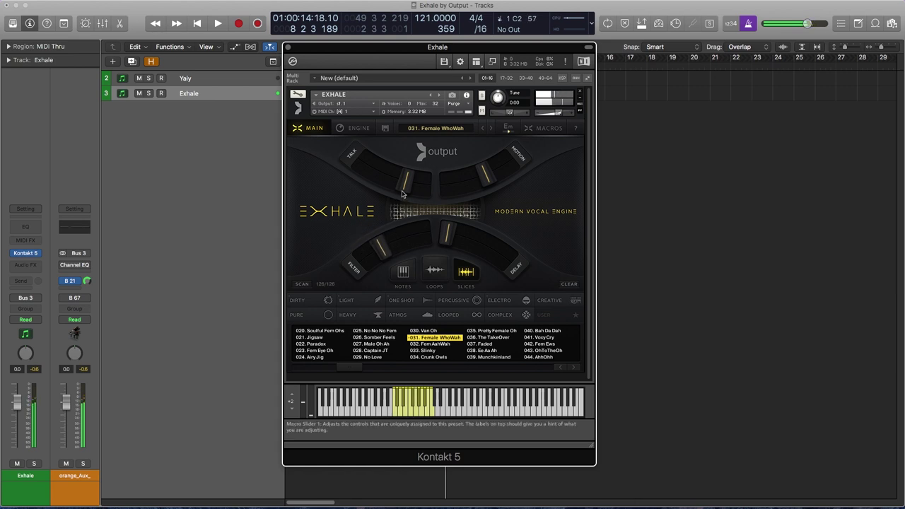
left_click_drag(401, 193, 368, 164)
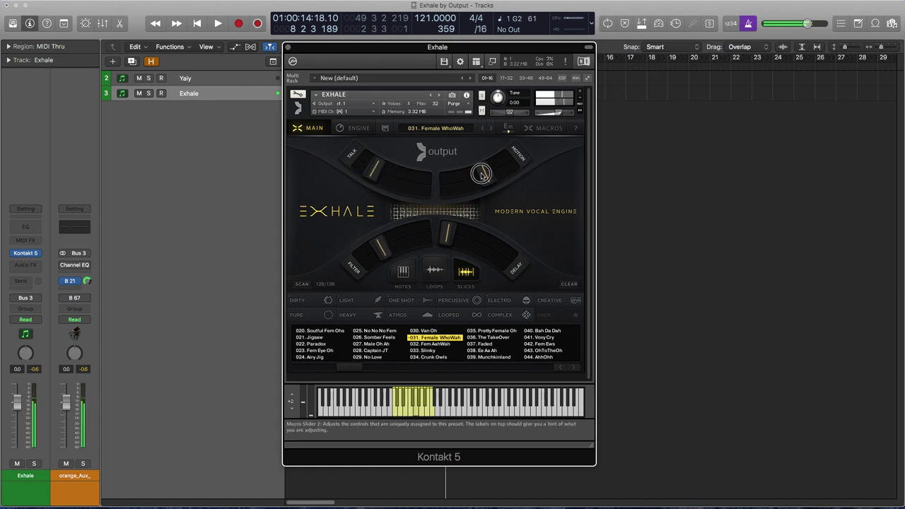
left_click_drag(481, 173, 463, 180)
left_click_drag(376, 173, 411, 172)
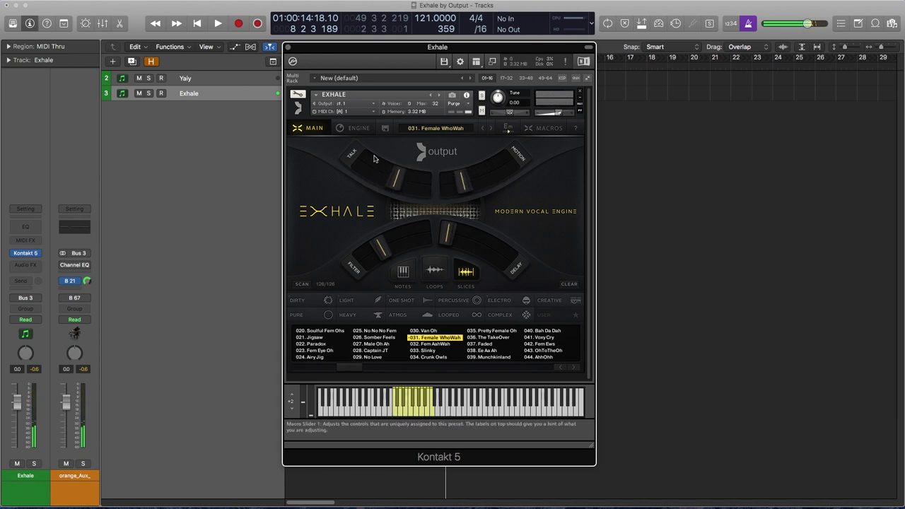
In the Engine's Reverb module, set late reflections size to 106.8 % and wet to 52%.
left_click(350, 129)
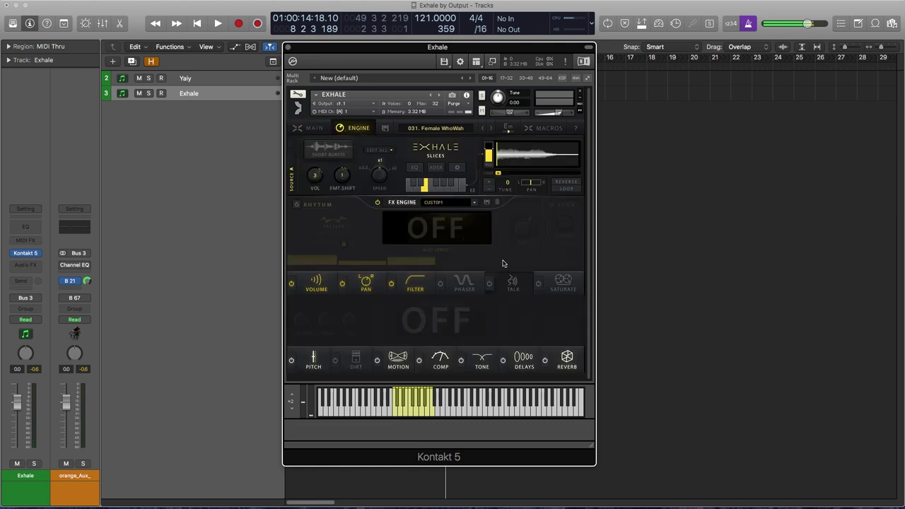
left_click(566, 360)
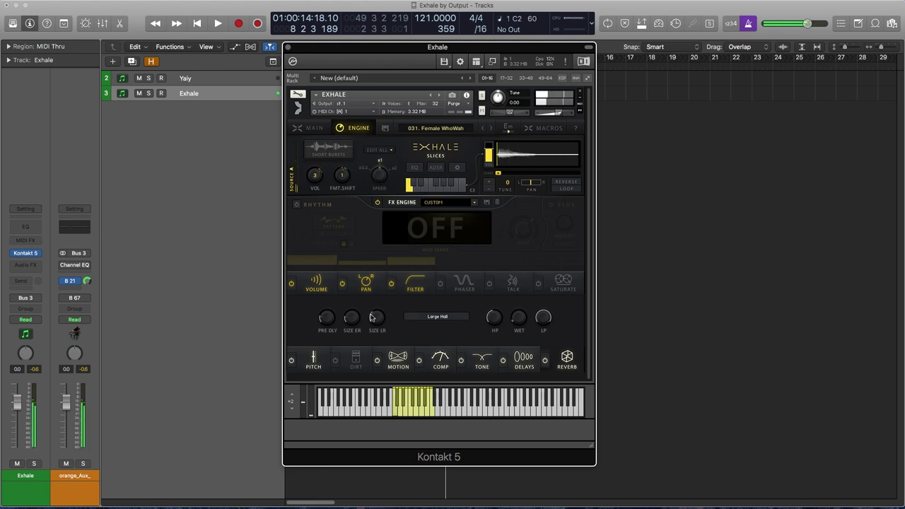
mouse_move(377, 314)
left_mouse_down()
mouse_move(377, 285)
mouse_move(377, 311)
left_mouse_up()
left_click_drag(519, 316, 521, 298)
Back on Main, push macro 2 toward Motion and enter Macro Mode, leaving labels unchanged.
left_click(313, 128)
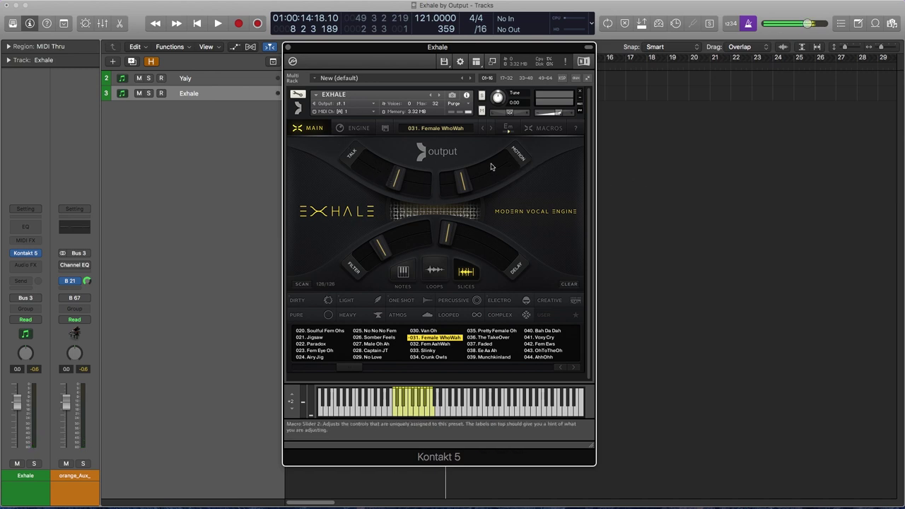
mouse_move(461, 179)
left_mouse_down()
mouse_move(518, 180)
mouse_move(475, 180)
left_mouse_up()
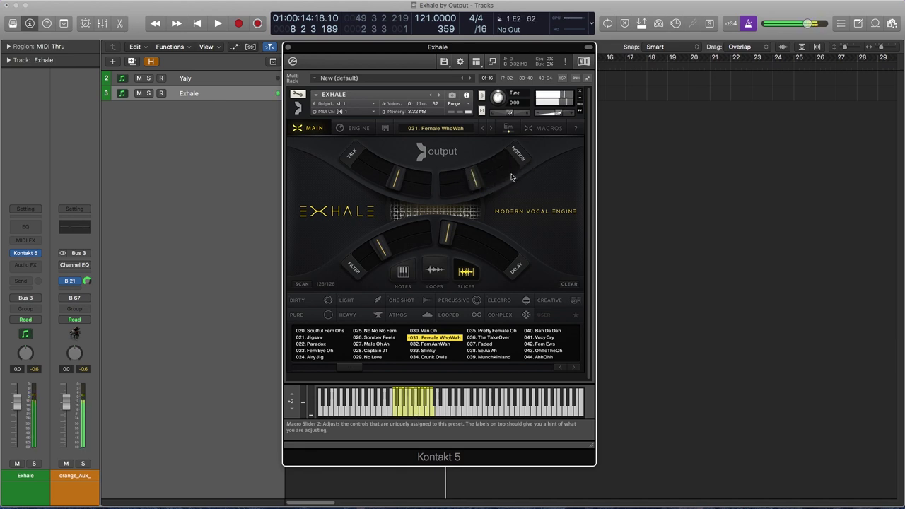
left_click(534, 130)
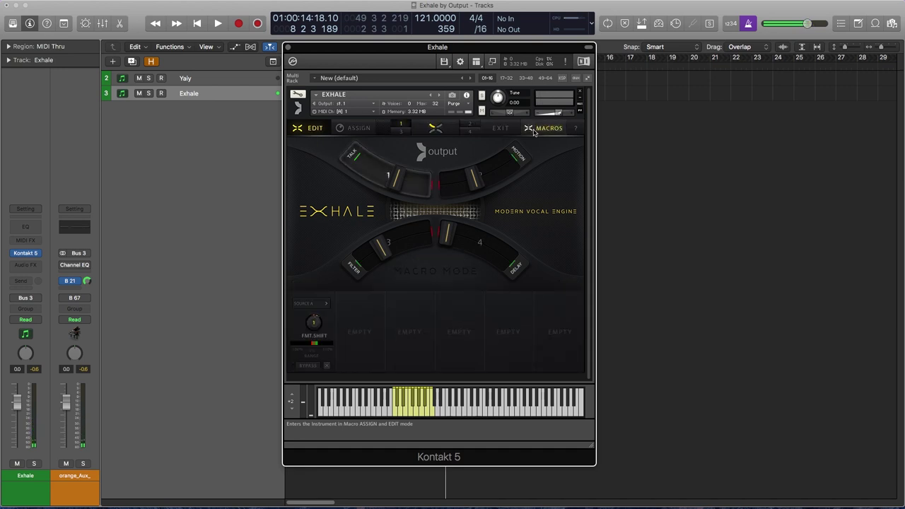
left_click(351, 153)
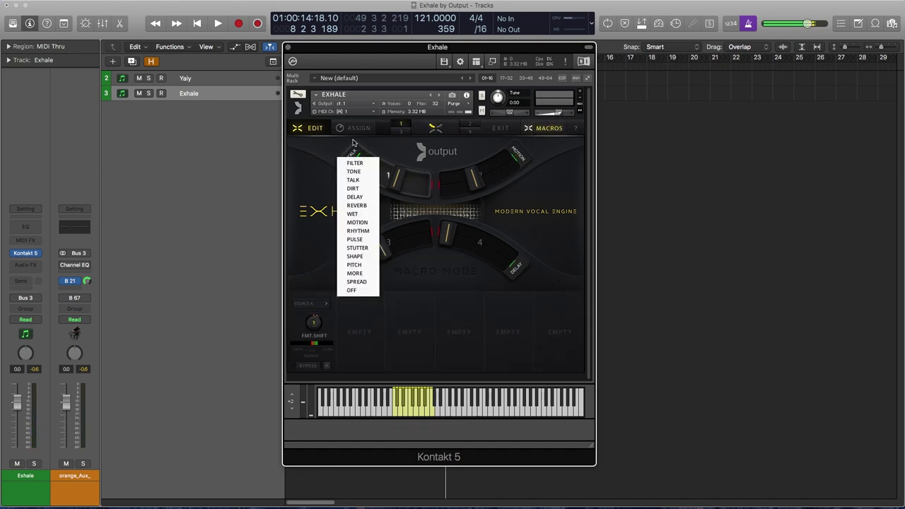
left_click(355, 143)
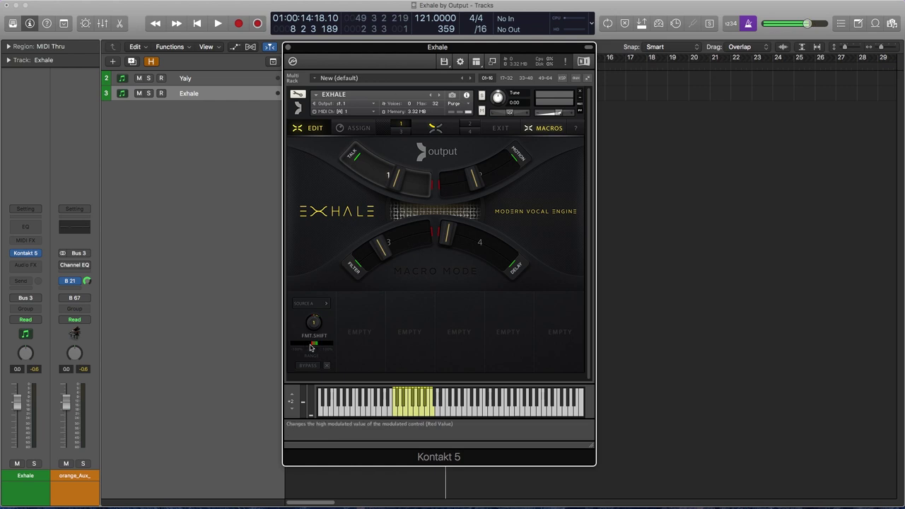
Review the parameters controlled by macros 3 and 2, then start Assign mode.
left_click(403, 133)
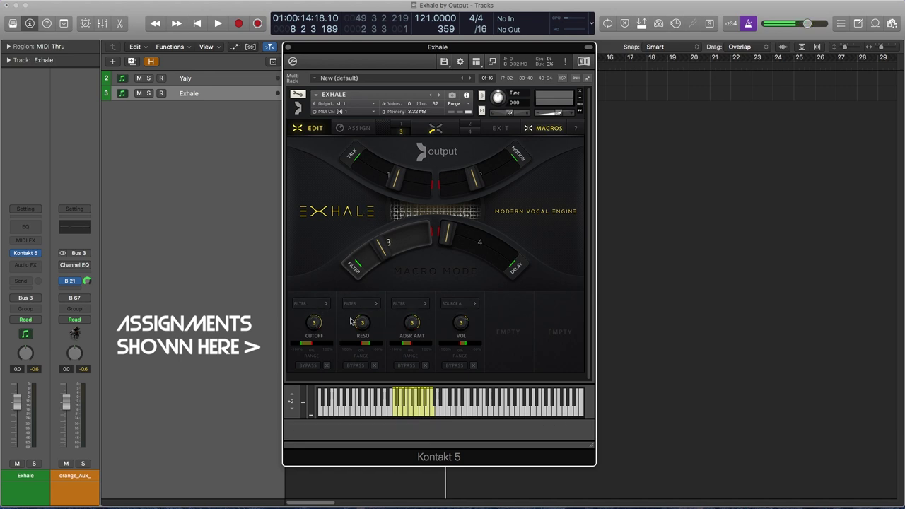
left_click(469, 125)
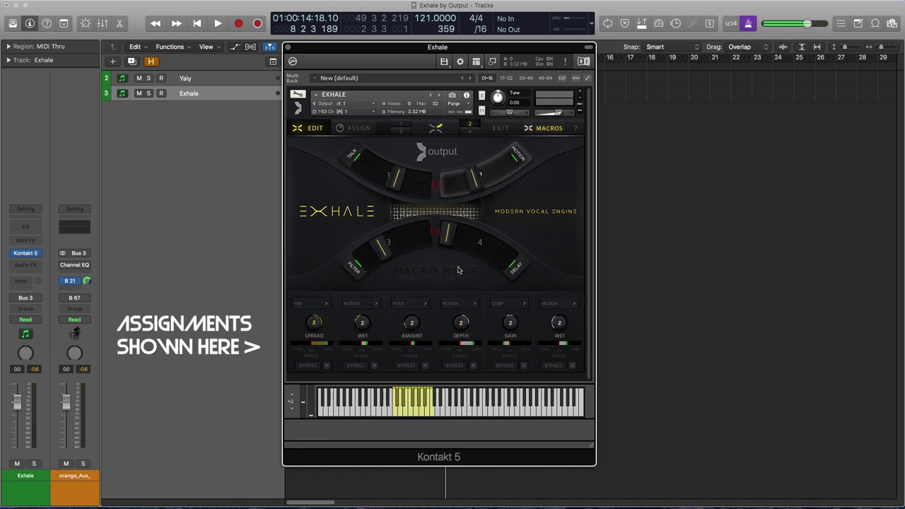
left_click(358, 129)
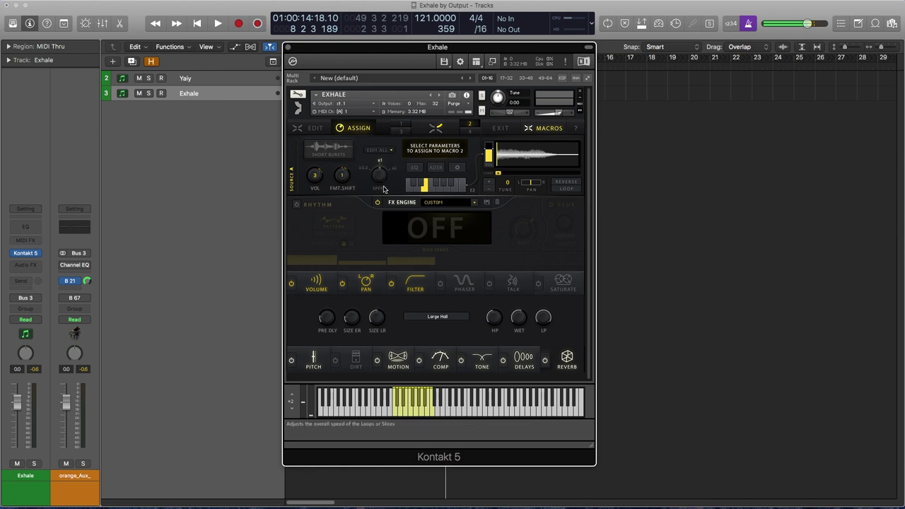
Assign FMT.SHIFT to macro 1, enable the Phaser, and briefly assign then remove its PEAK.
left_click(397, 126)
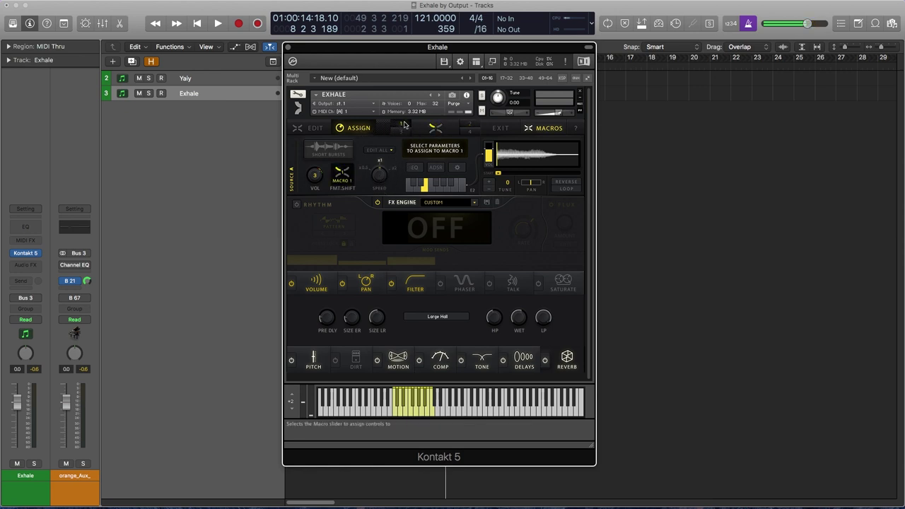
left_click(345, 178)
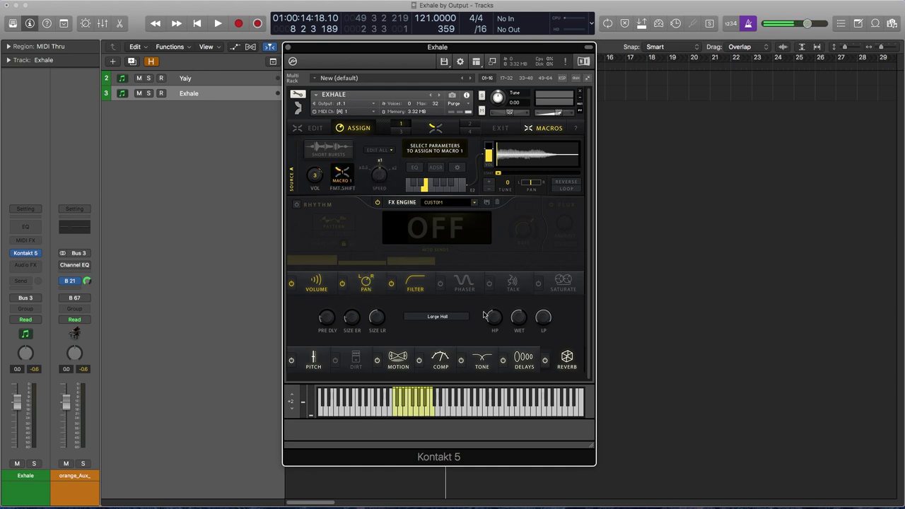
left_click(466, 286)
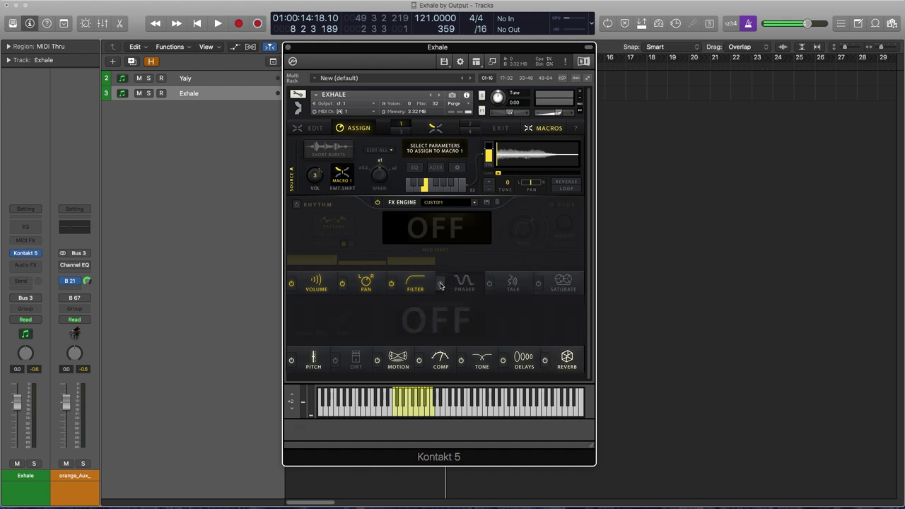
left_click(439, 284)
left_click(341, 322)
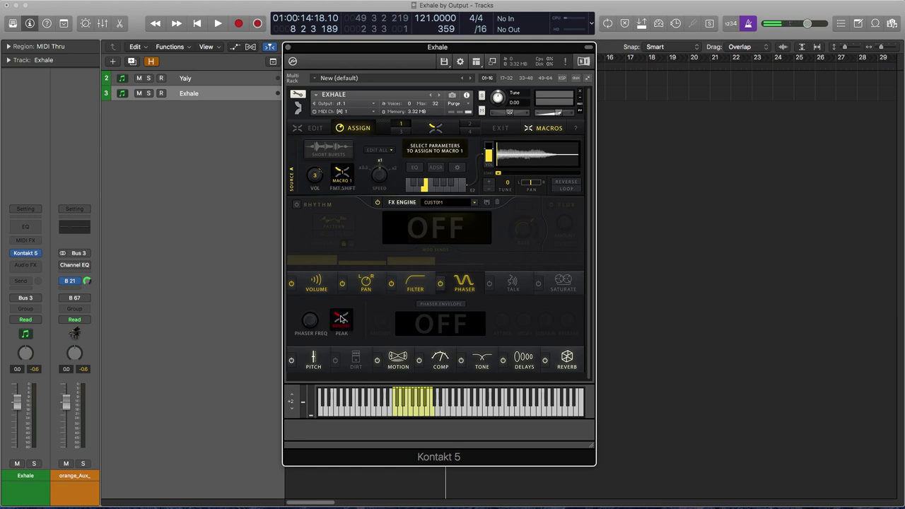
left_click(341, 319)
Step through macro slots 3 and 4, then exit macro assign mode.
left_click(401, 132)
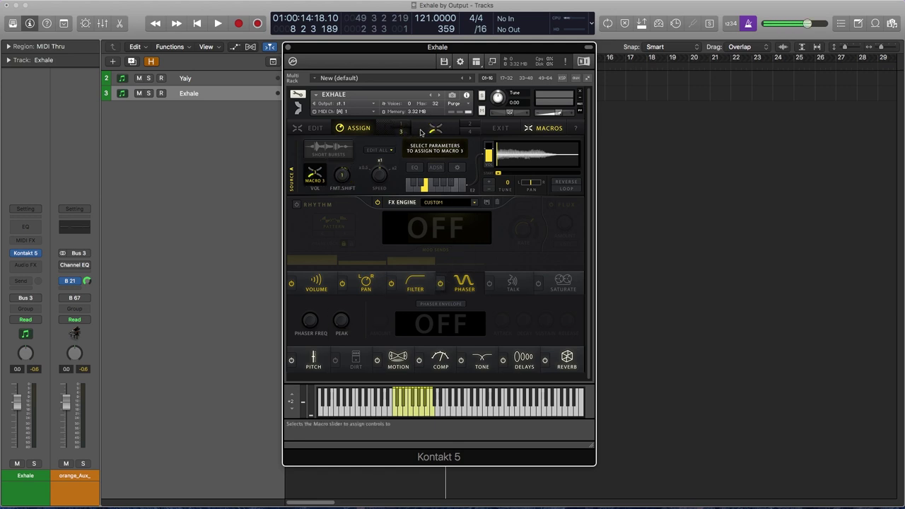
left_click(470, 129)
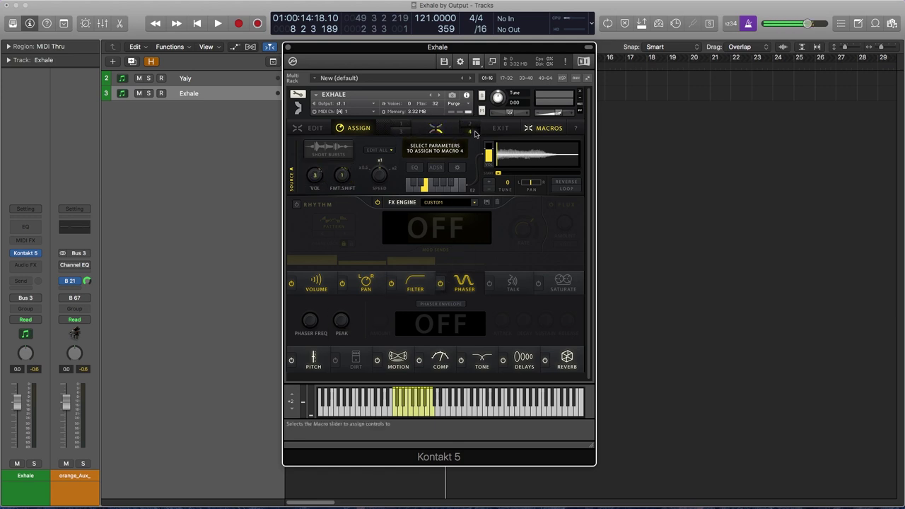
left_click(537, 128)
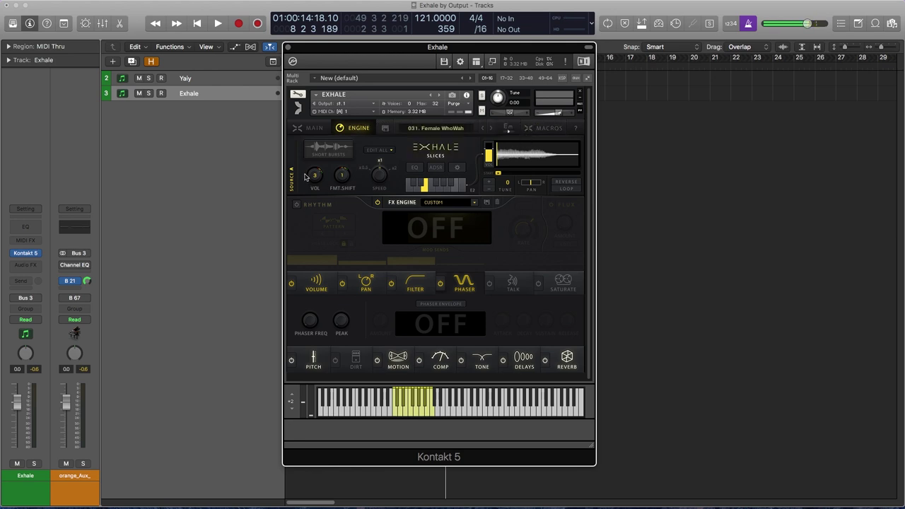
On the Main page, load slice preset 028. Captain JT and adjust its lower-left Tone macro.
left_click(315, 130)
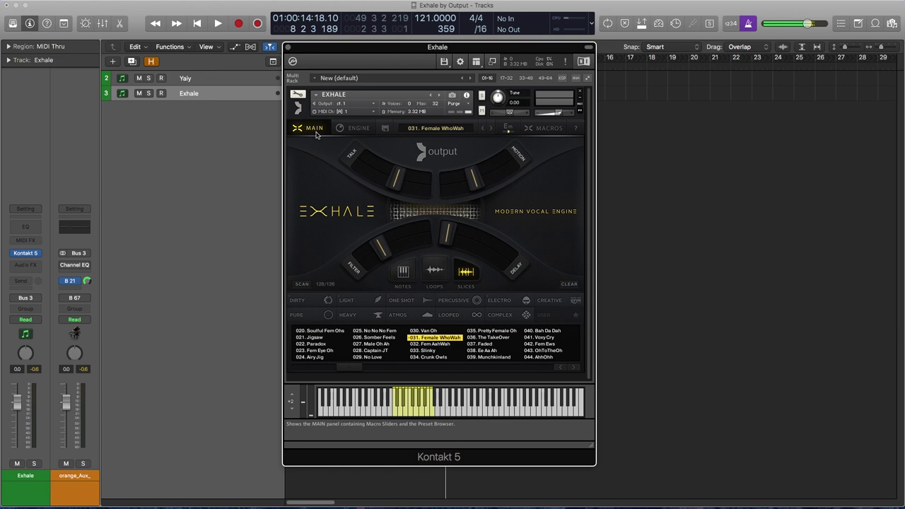
left_click(376, 350)
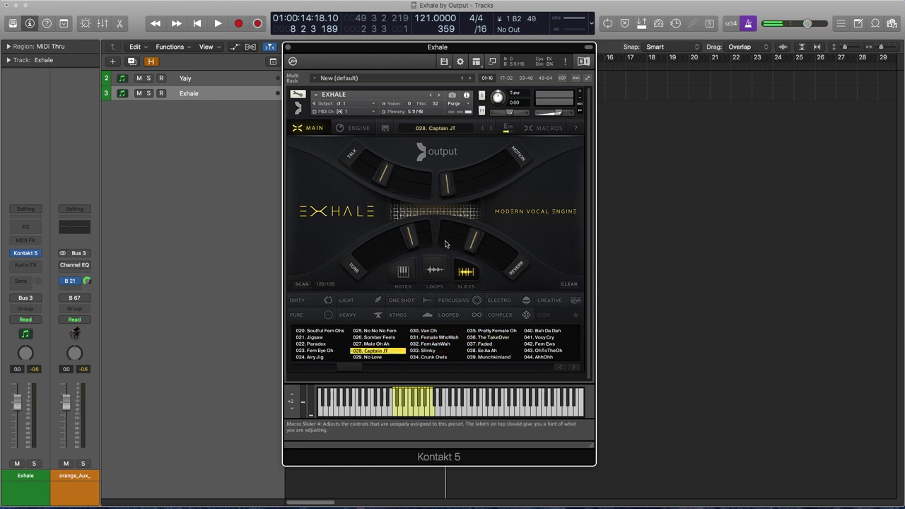
left_click_drag(407, 241, 361, 263)
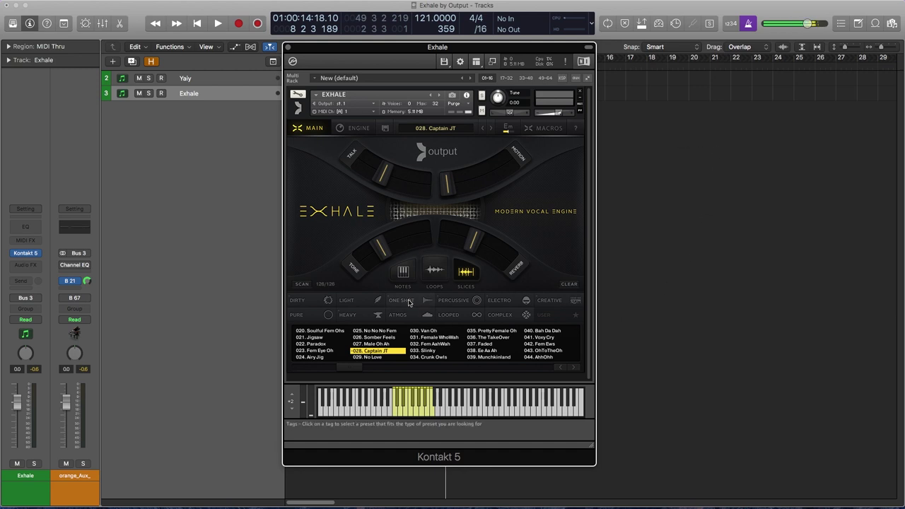
Filter the notes presets by Warm and Complex, try 122. Multiverse, then load 082. Detuned Opera.
left_click(403, 274)
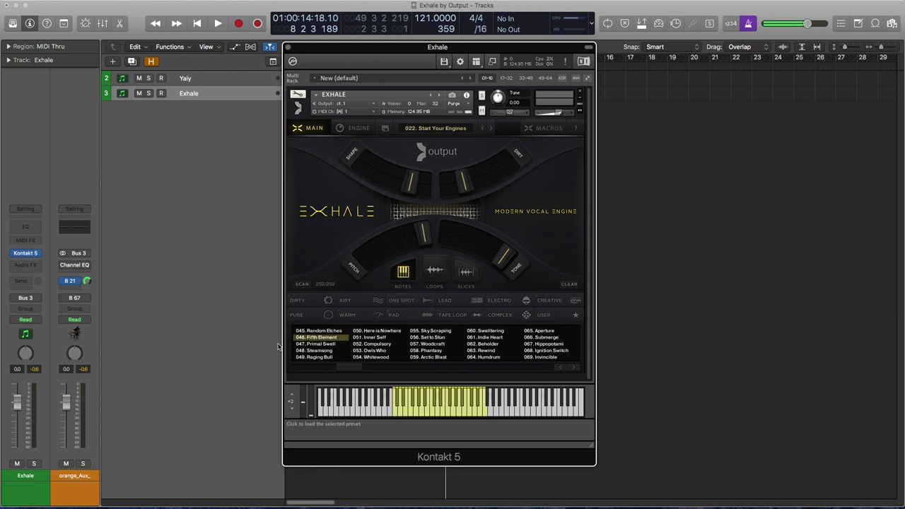
left_click(348, 317)
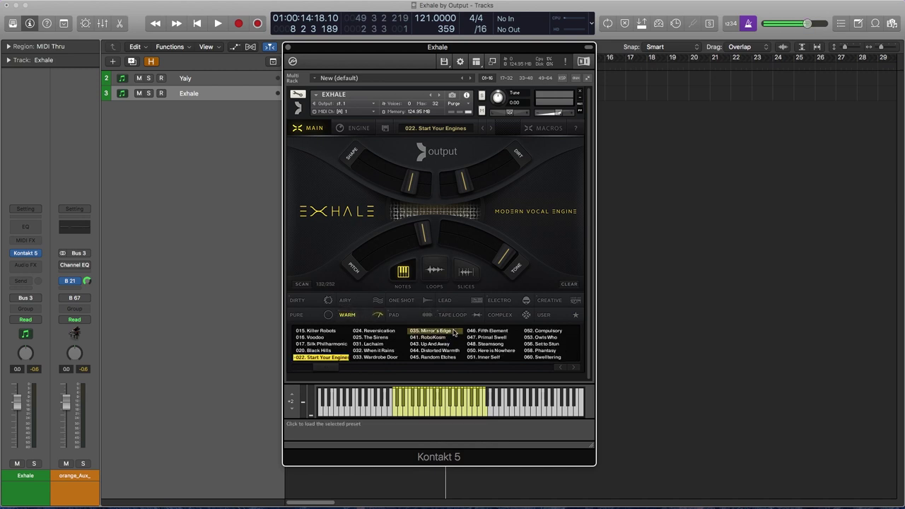
left_click(497, 315)
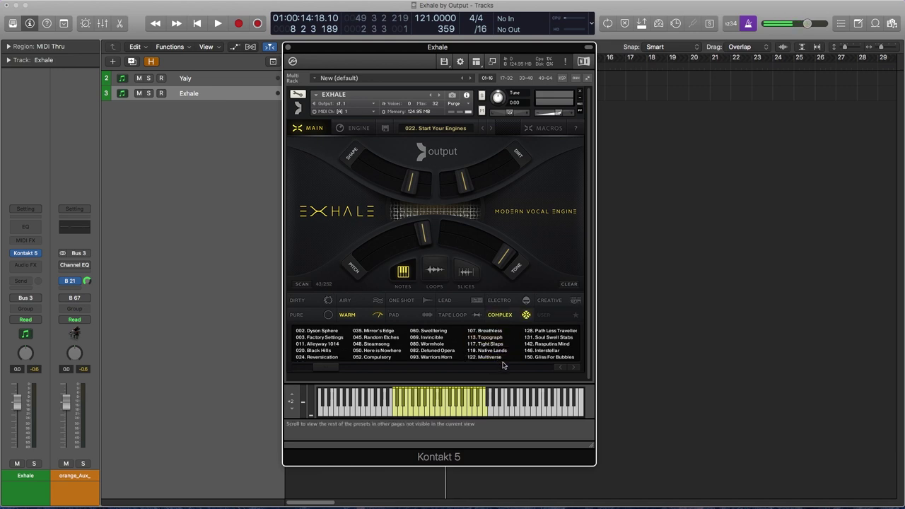
left_click(498, 358)
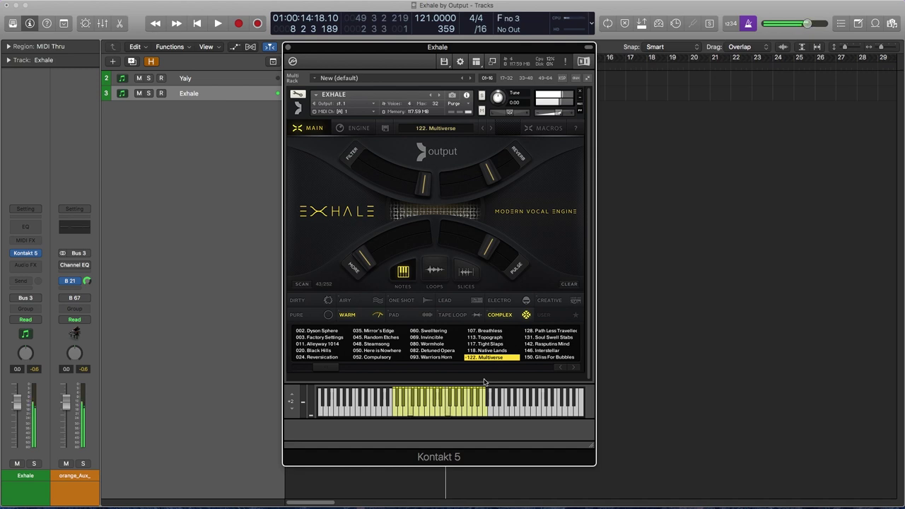
left_click(442, 351)
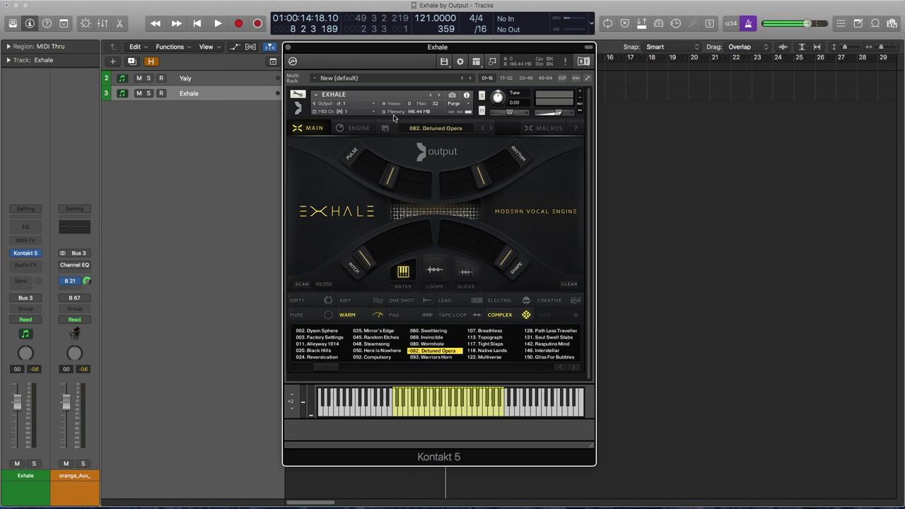
On the Engine page, cycle Source A off and on, switch Source B off, and open Source A's sample menu.
left_click(358, 132)
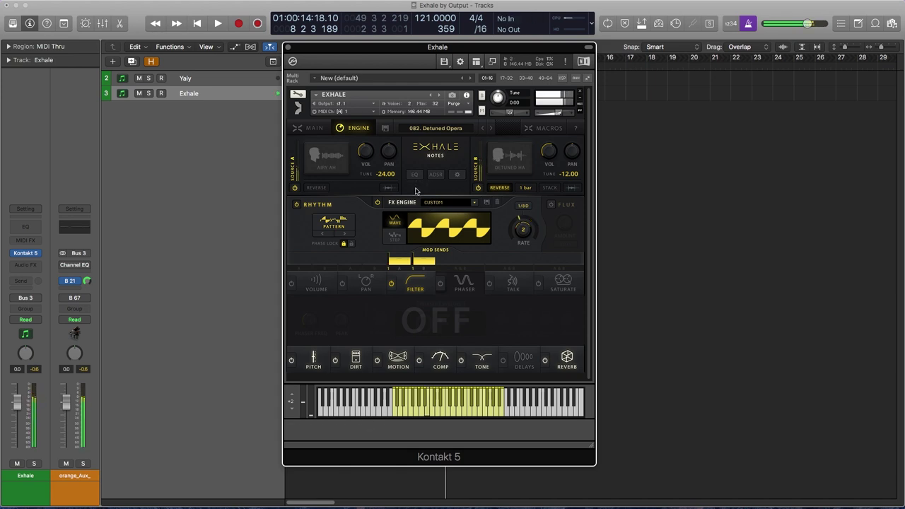
left_click(295, 189)
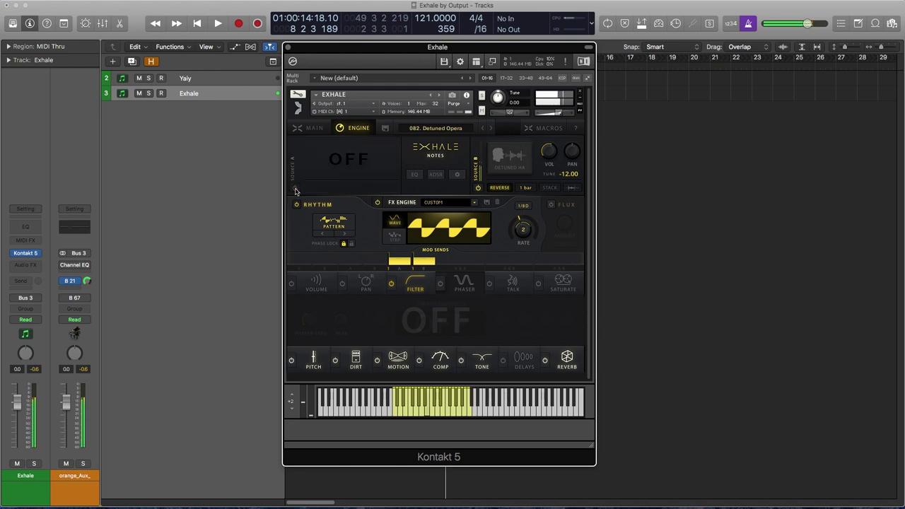
left_click(295, 188)
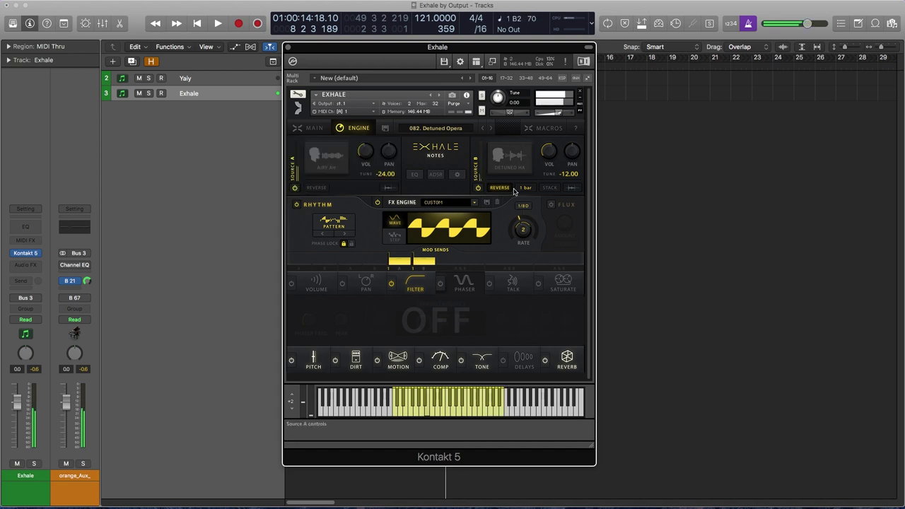
left_click(478, 187)
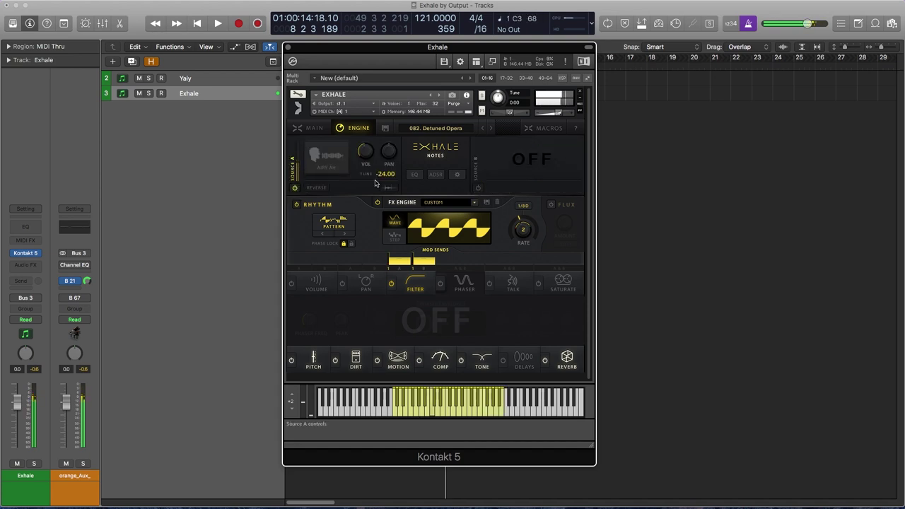
left_click(330, 161)
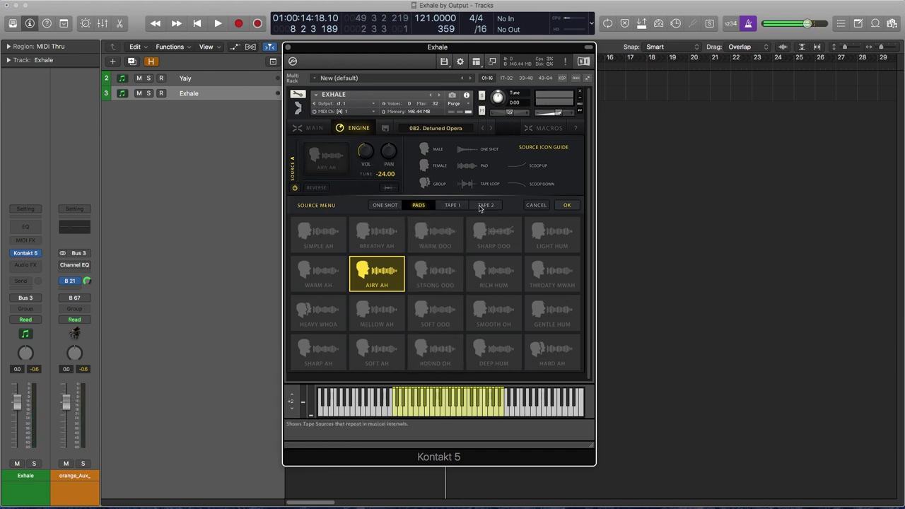
Browse the Pads, Tape 1, Tape 2 and One Shot sample tabs and load HARD SHORT AH into Source A.
left_click(387, 205)
left_click(418, 205)
left_click(452, 205)
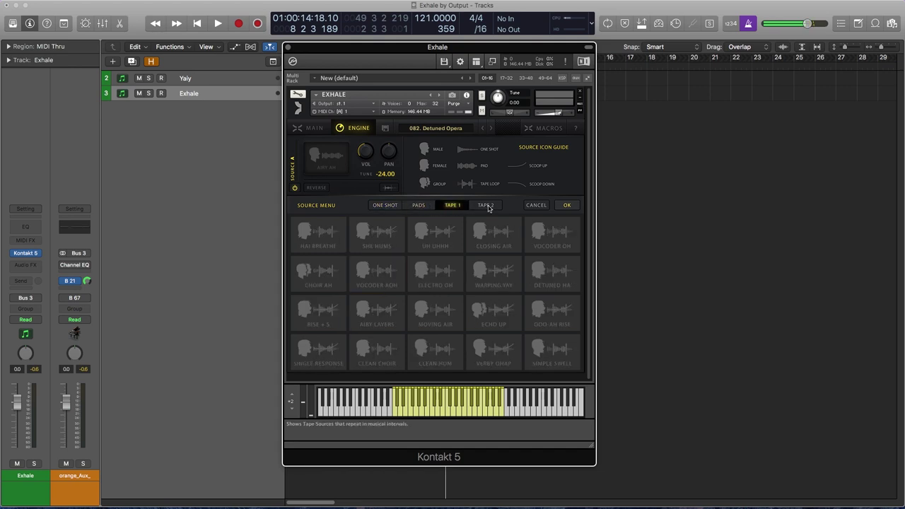
left_click(487, 206)
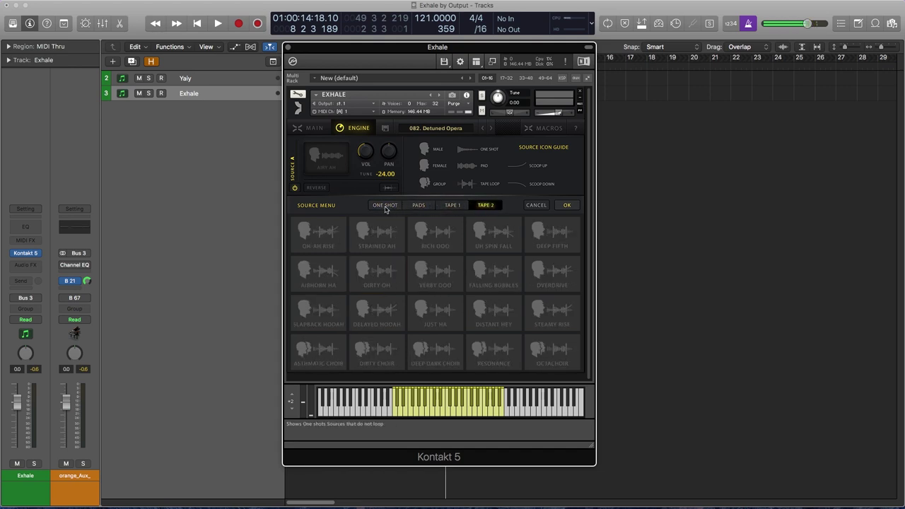
left_click(385, 206)
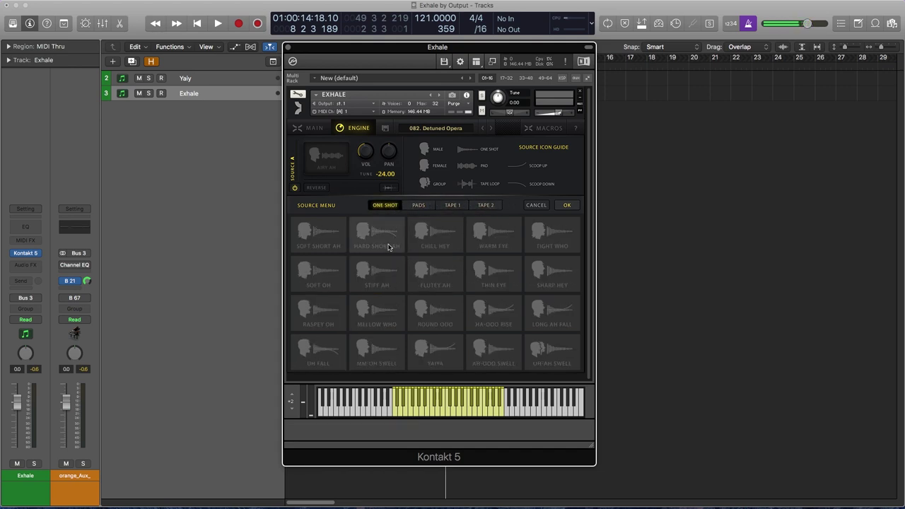
left_click(367, 236)
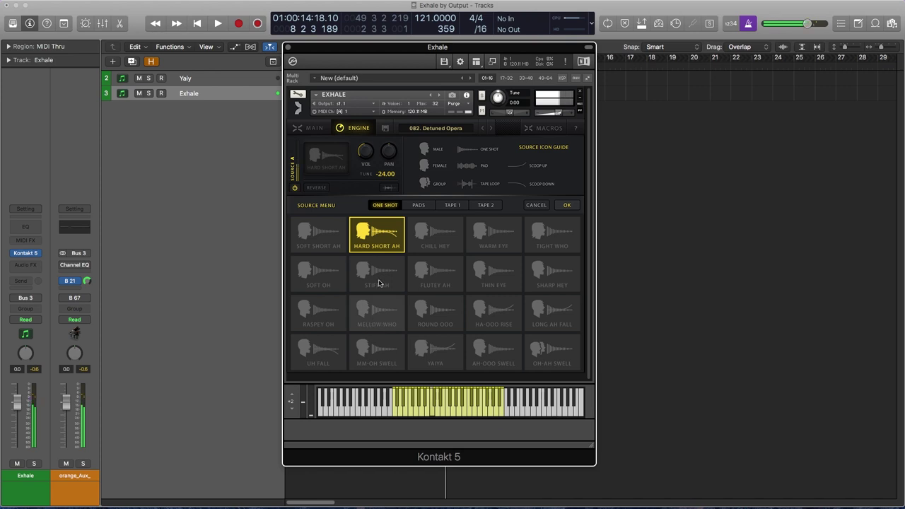
Raise Source A's tuning to 0.71, try YAIYA and AH-OOO SWELL, and settle on OH-AH SWELL.
left_click_drag(384, 176, 389, 102)
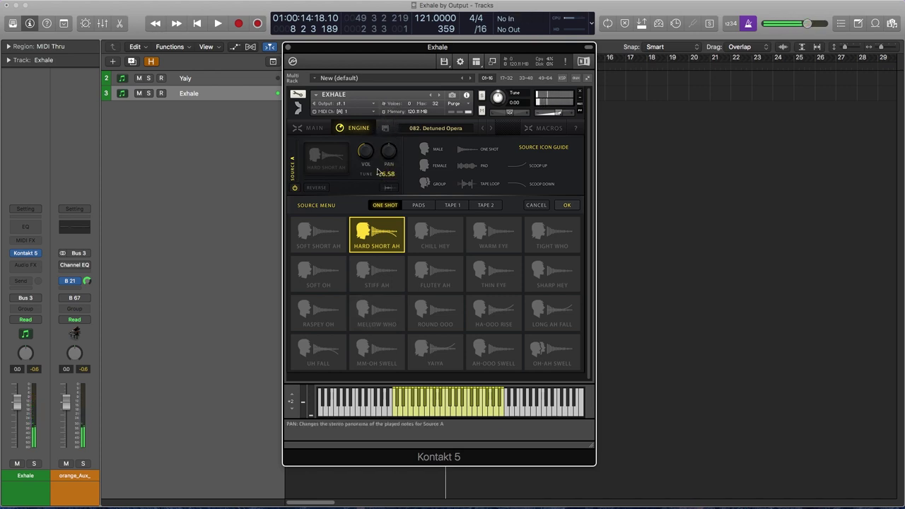
left_click_drag(383, 176, 426, 28)
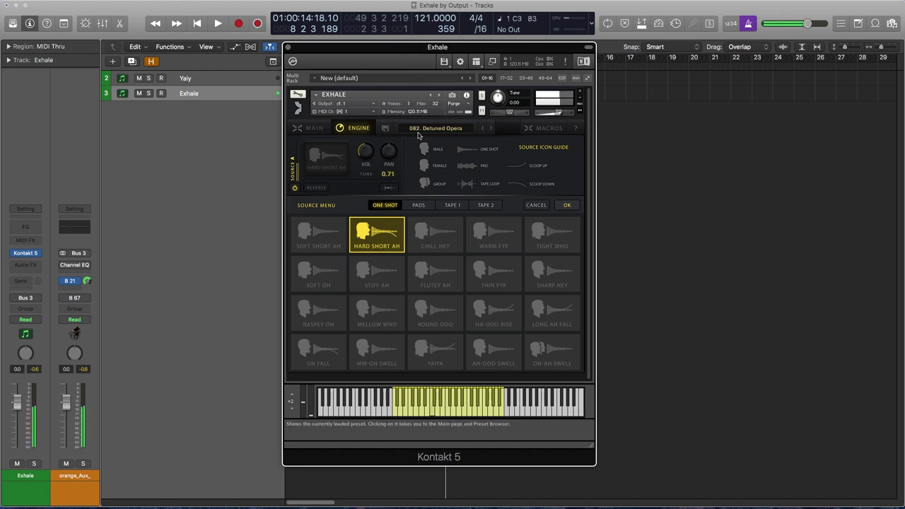
left_click(441, 352)
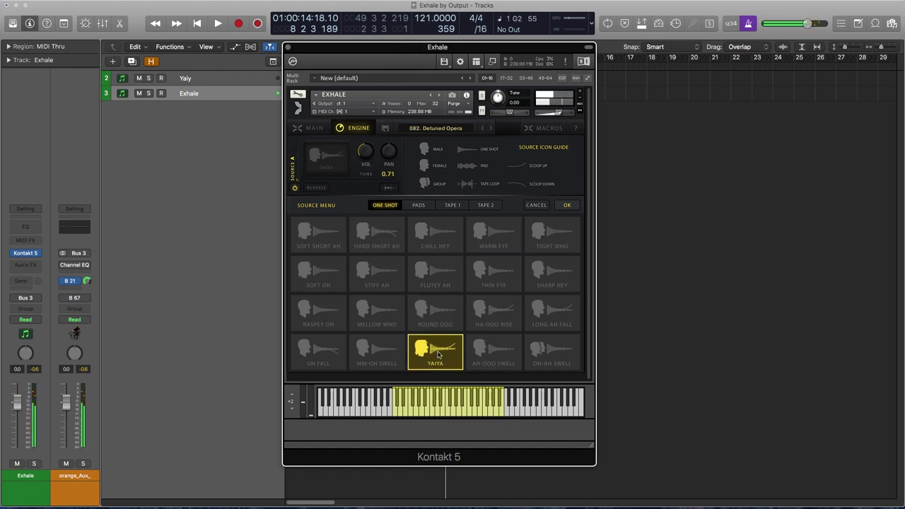
left_click(487, 349)
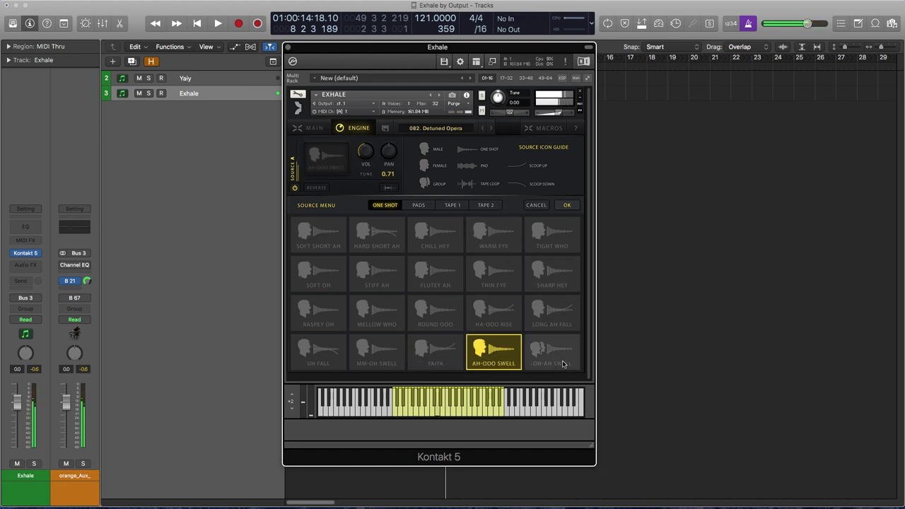
left_click(553, 364)
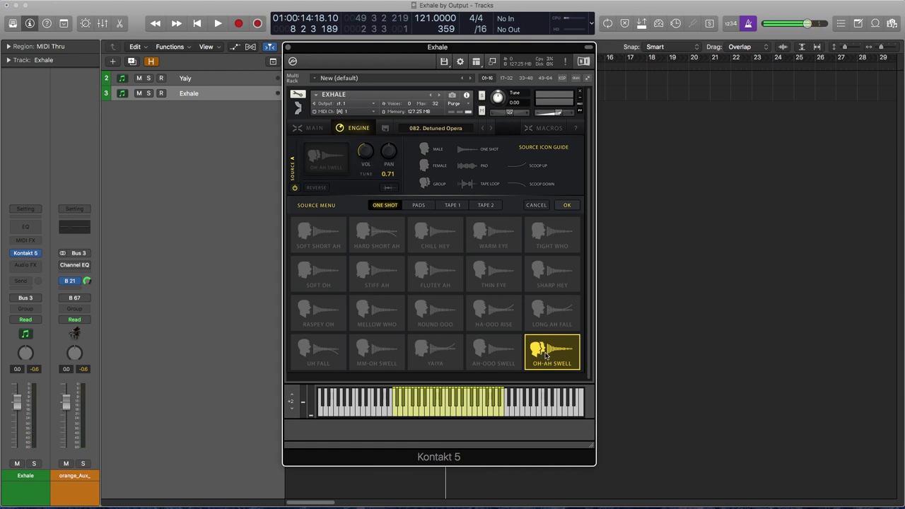
Go to Logic's menu bar to open the Piano Roll editor for the Exhale track.
mouse_move(716, 2)
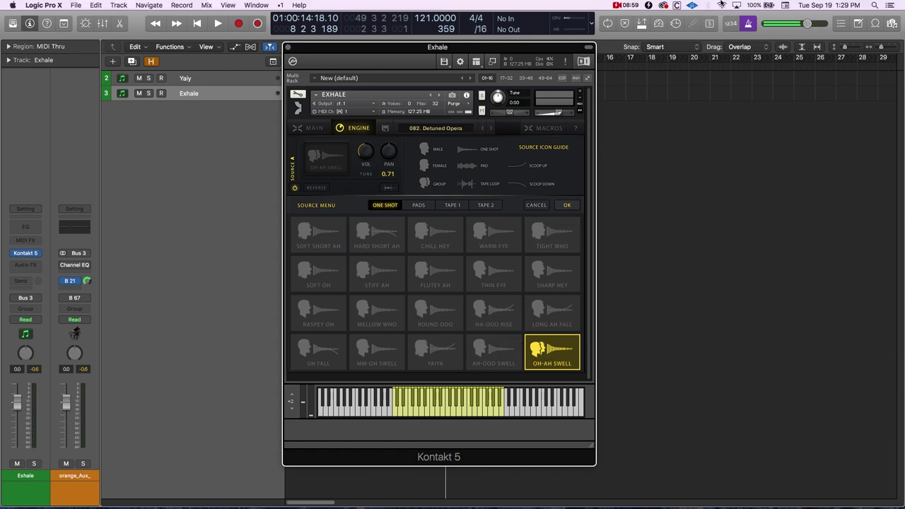